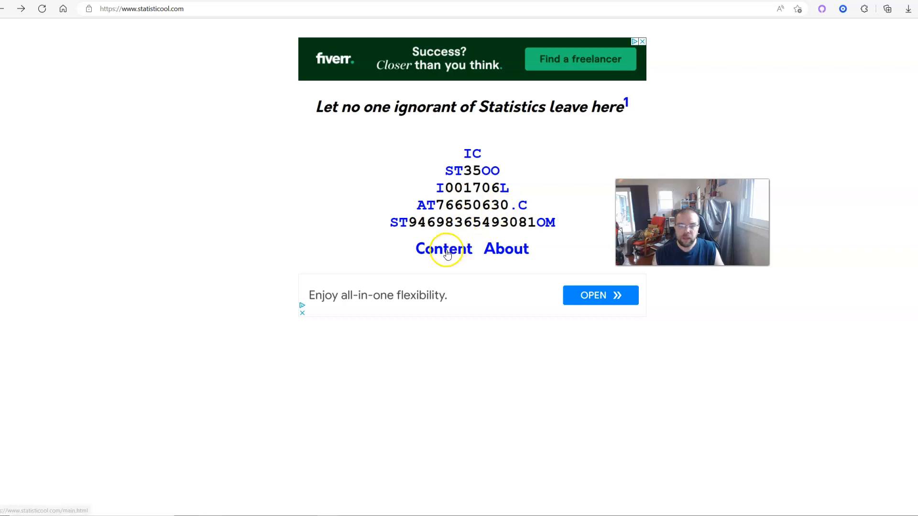
# Go to the Statisticool site's content page and open its Kids Activities category
pyautogui.click(196, 9)
pyautogui.click(236, 206)
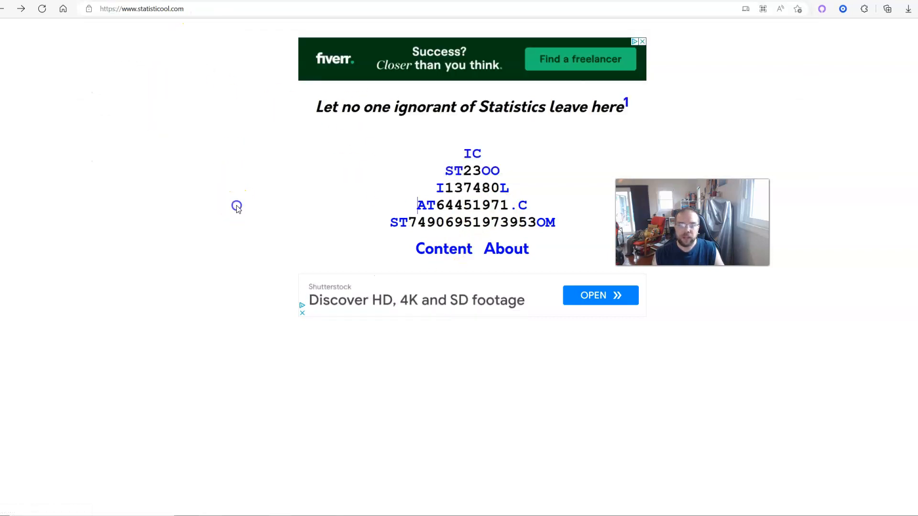
pyautogui.click(447, 250)
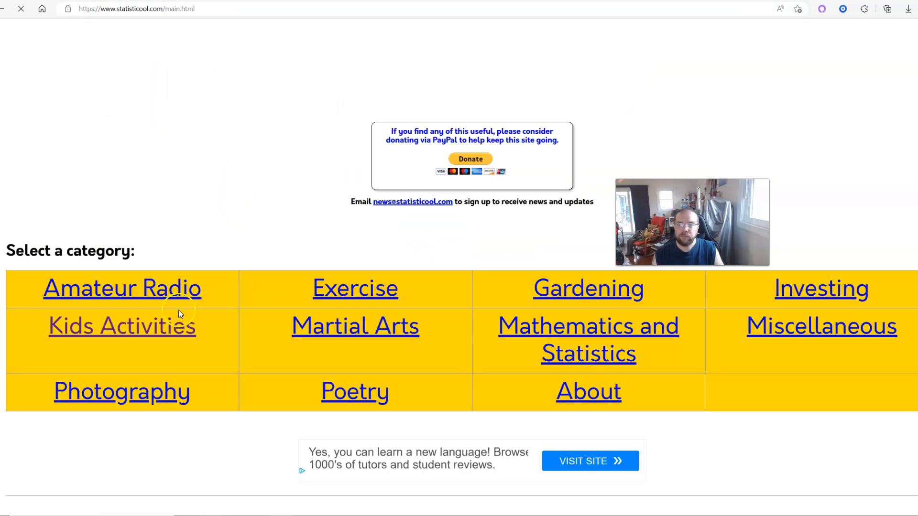
pyautogui.click(131, 327)
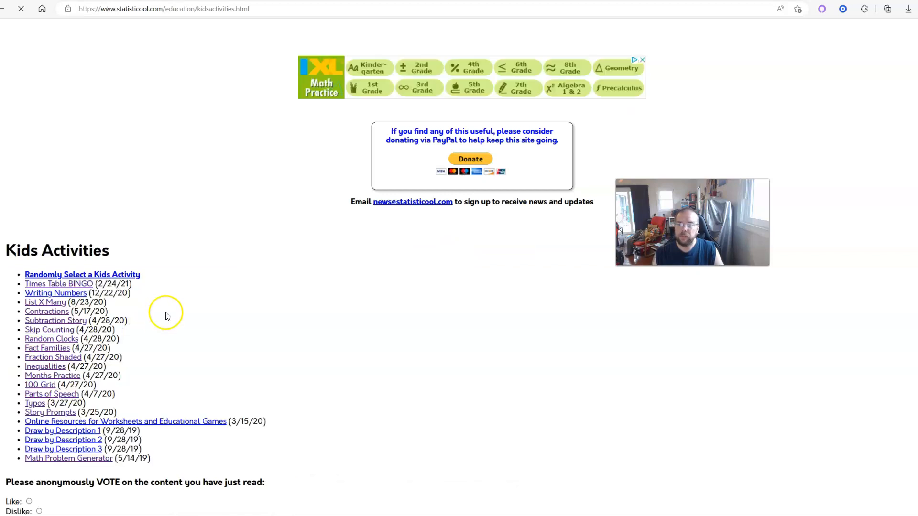
# Look over the list of kids activities and glance at the Fact Families workbook in Excel
pyautogui.scroll(-2, 167, 316)
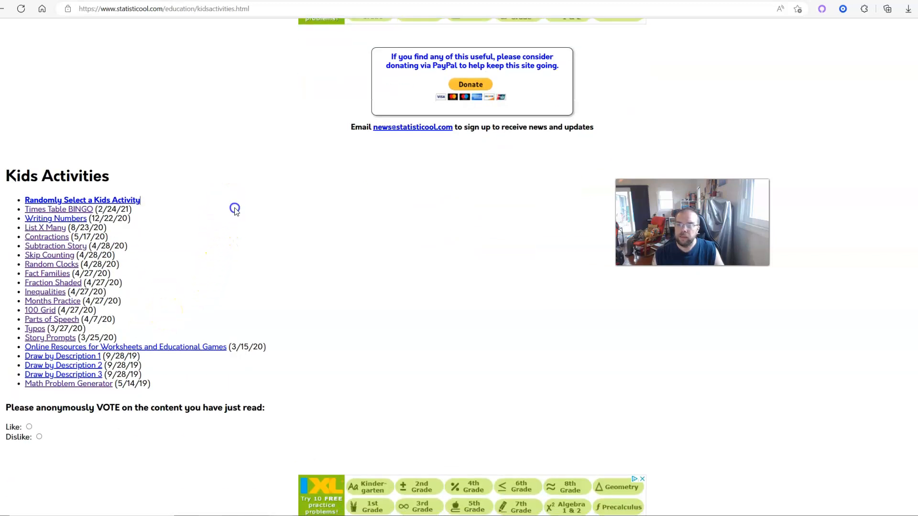
pyautogui.moveTo(225, 198); pyautogui.dragTo(380, 363)
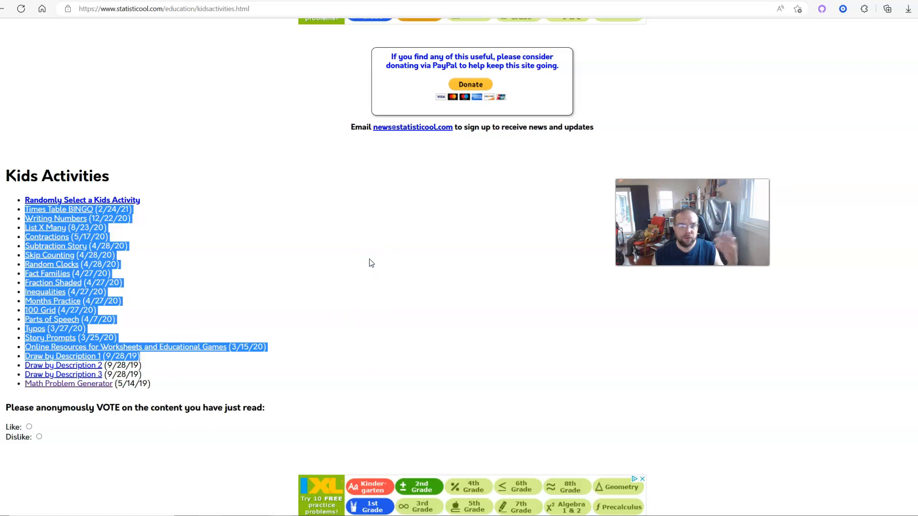
pyautogui.click(320, 251)
pyautogui.click(242, 230)
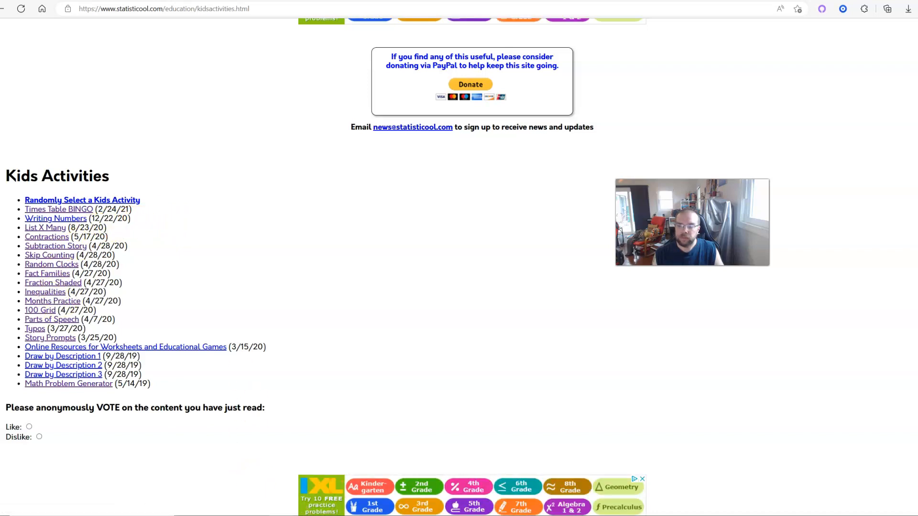
pyautogui.hotkey('alt', 'Tab')
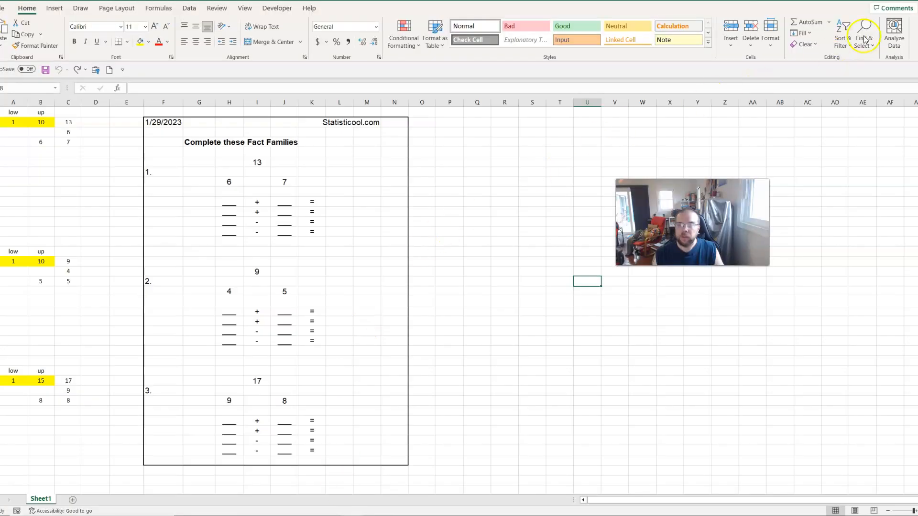
pyautogui.hotkey('alt', 'Tab')
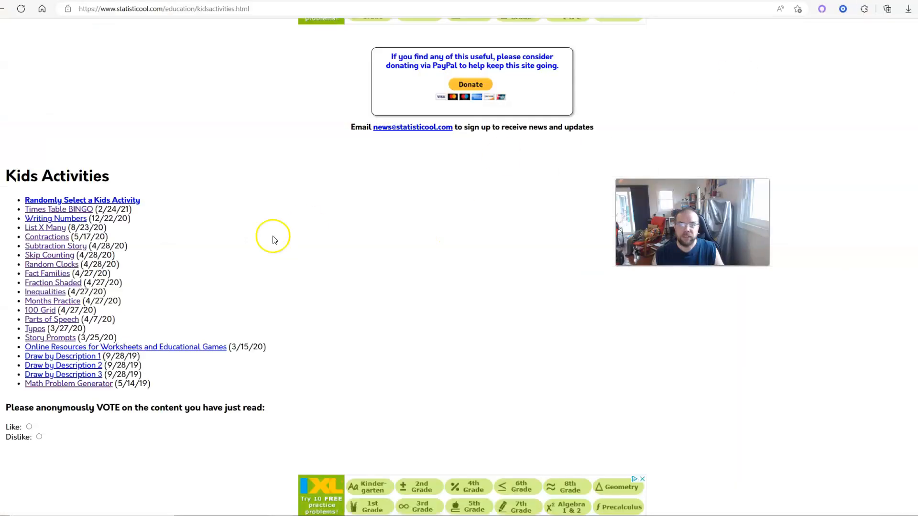
# Open the Fact Families page, read the spreadsheet description, and view the sample worksheet image at full size
pyautogui.click(52, 276)
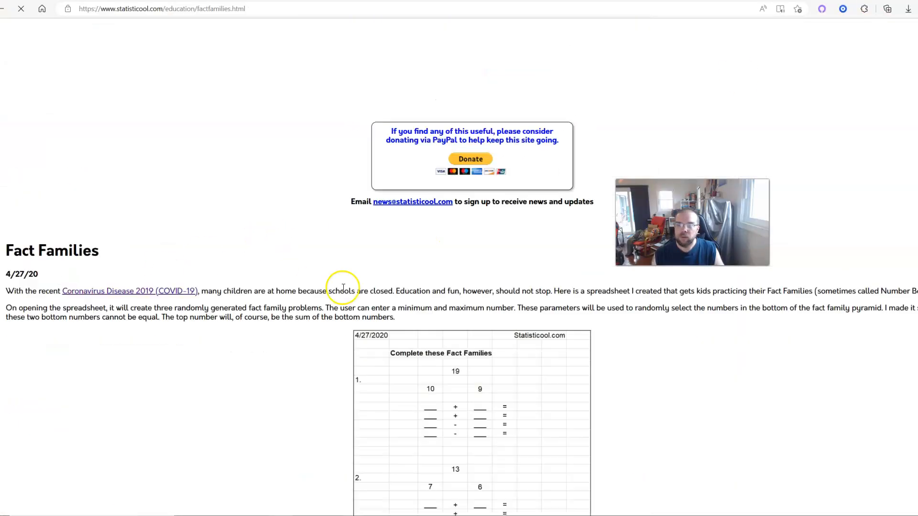
pyautogui.scroll(-3, 325, 296)
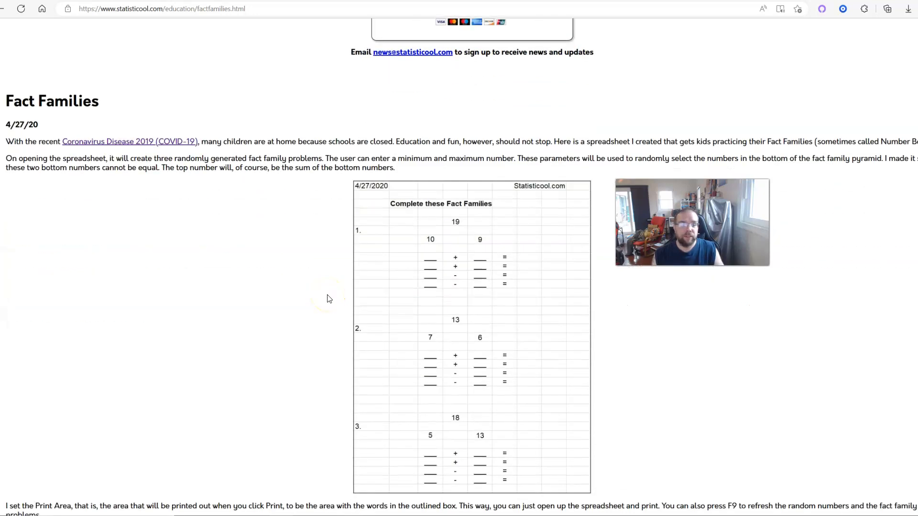
pyautogui.scroll(-2, 329, 299)
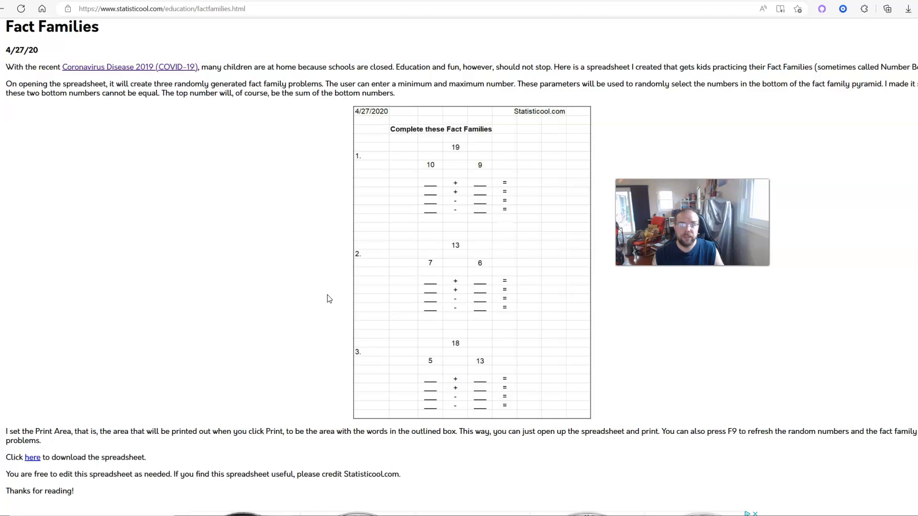
pyautogui.scroll(2, 328, 299)
pyautogui.click(307, 298)
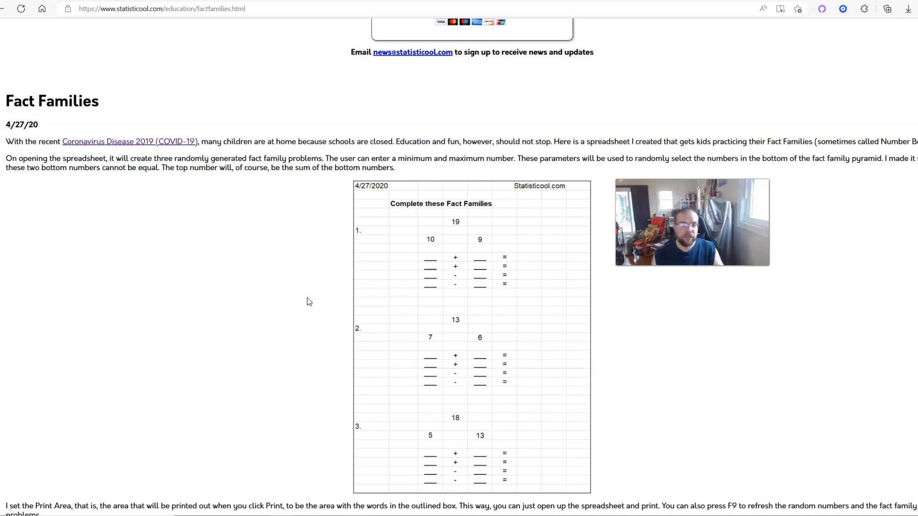
pyautogui.scroll(-2, 308, 302)
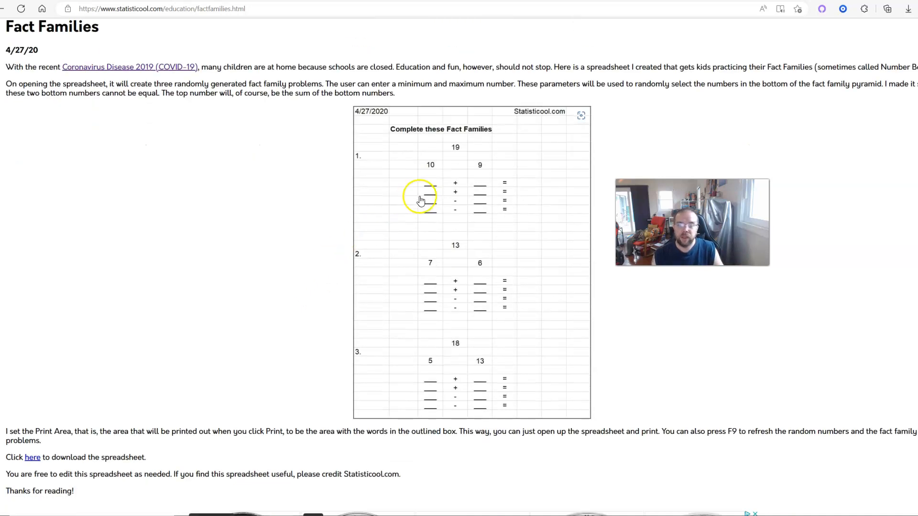
pyautogui.click(454, 206)
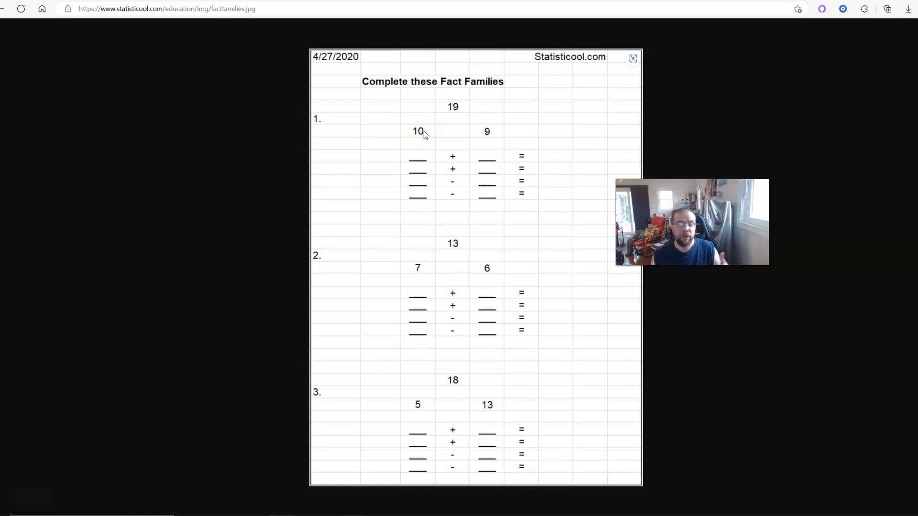
# Switch to the Fact Families workbook in Excel and highlight helper columns A to D
pyautogui.click(2, 9)
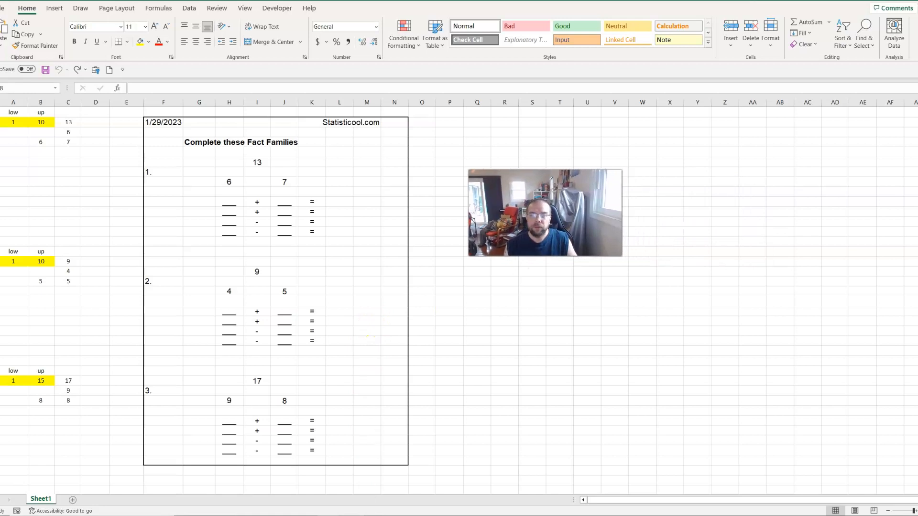
pyautogui.moveTo(13, 103); pyautogui.dragTo(82, 98)
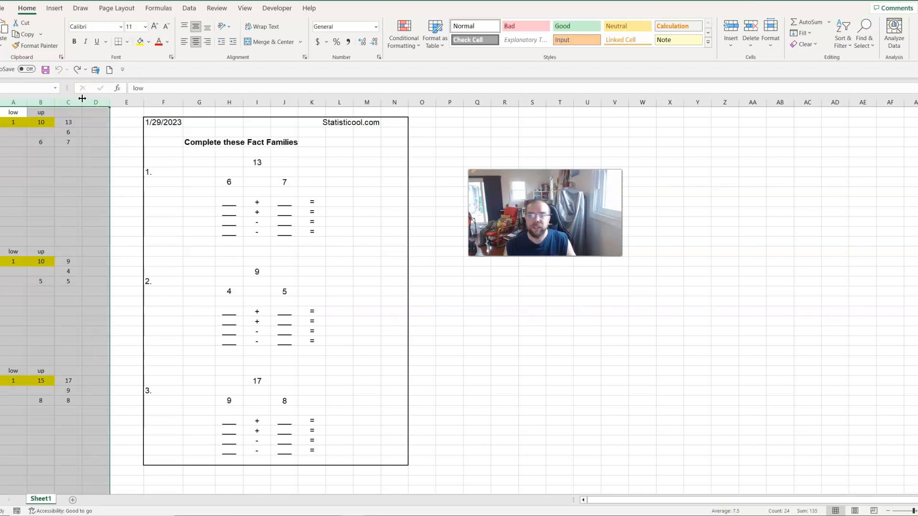
pyautogui.click(532, 281)
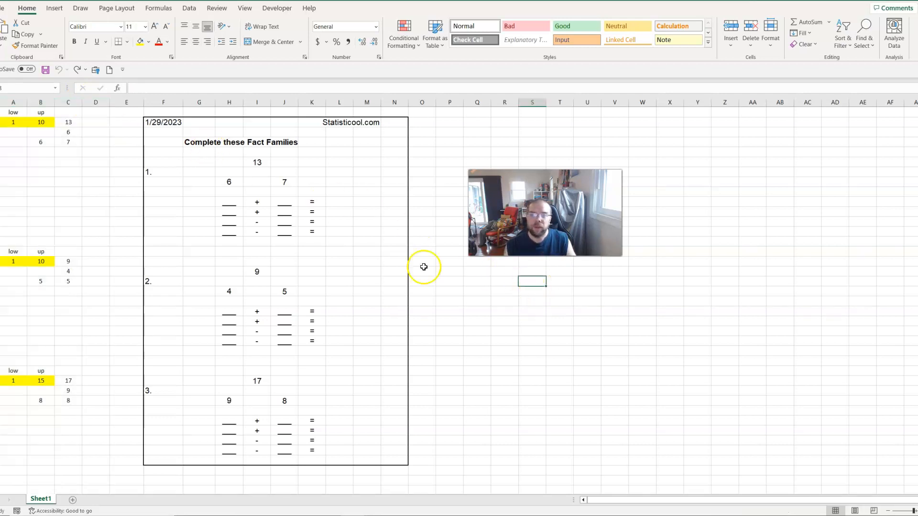
# Check the print preview of the Fact Families worksheet and return to the sheet
pyautogui.click(3, 10)
pyautogui.click(25, 152)
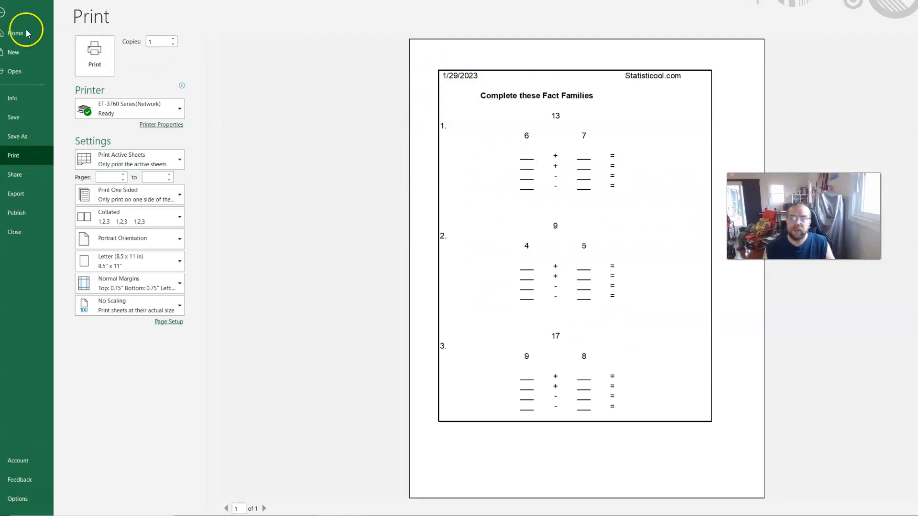
pyautogui.click(2, 16)
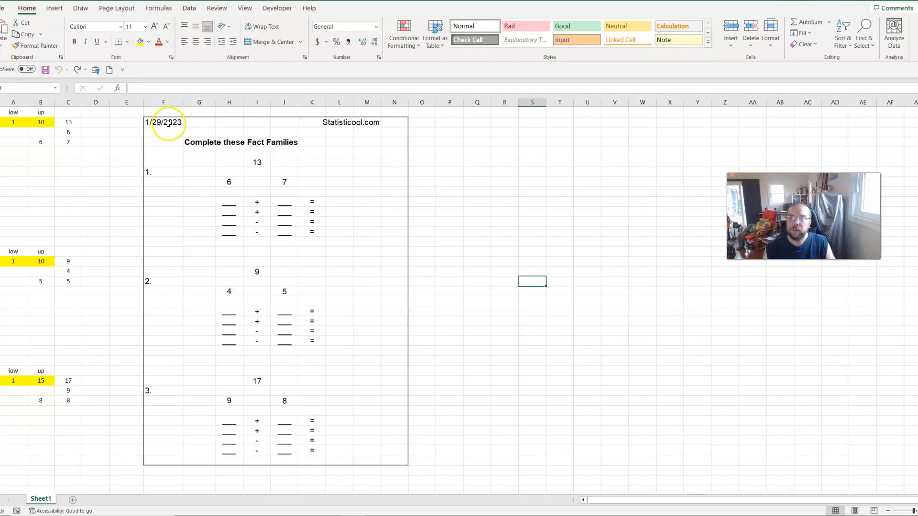
# Examine the bordered worksheet area, including the formula in its date cell and the title line
pyautogui.moveTo(164, 122); pyautogui.dragTo(402, 467)
pyautogui.click(591, 382)
pyautogui.moveTo(722, 237); pyautogui.dragTo(417, 278)
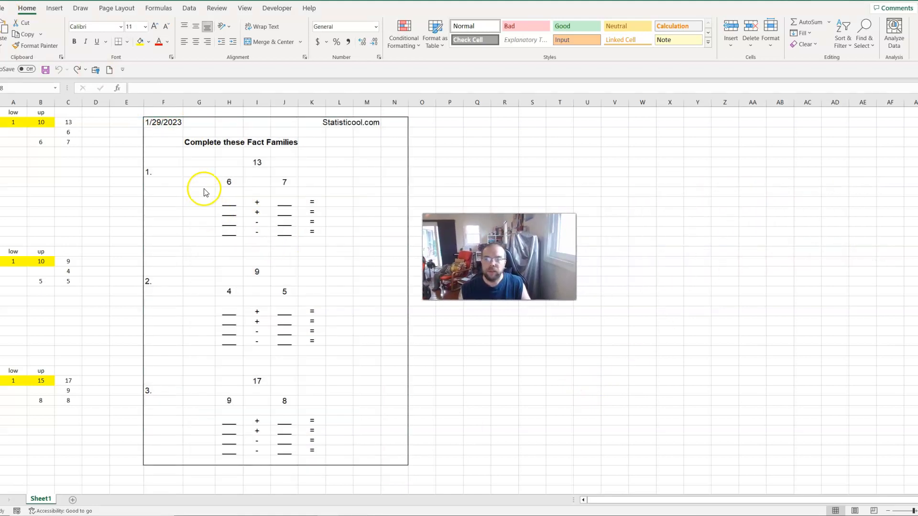
pyautogui.click(156, 124)
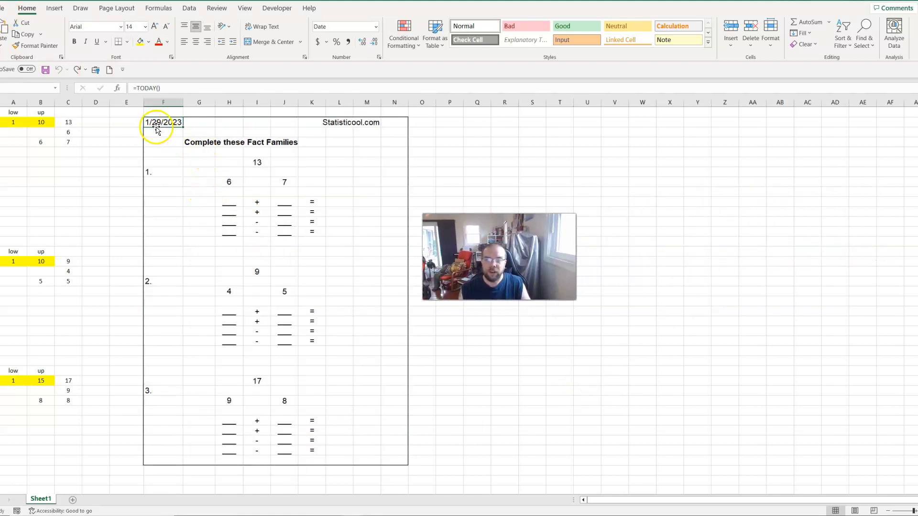
pyautogui.moveTo(185, 143); pyautogui.dragTo(298, 141)
pyautogui.click(364, 201)
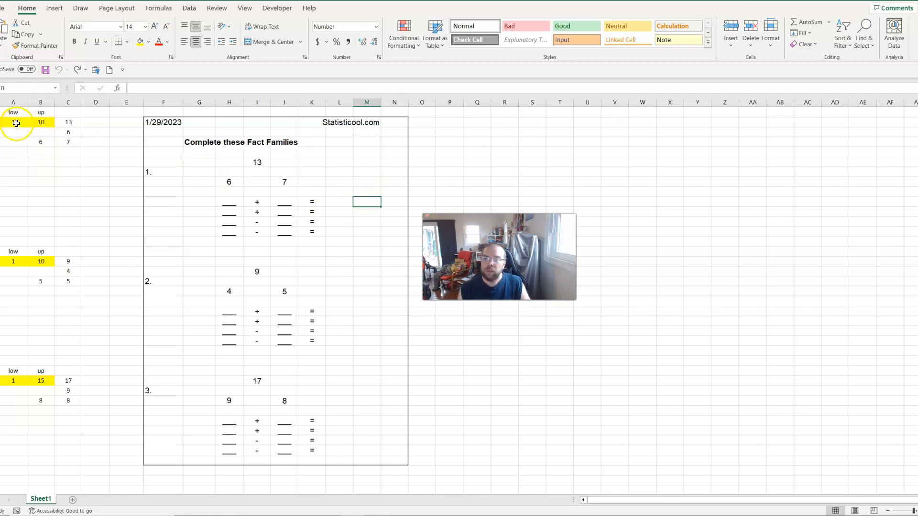
# Examine the yellow low and up limit cells of all three fact family problems
pyautogui.moveTo(16, 123); pyautogui.dragTo(41, 113)
pyautogui.hotkey('ctrl', 'c')
pyautogui.moveTo(14, 252); pyautogui.dragTo(41, 261)
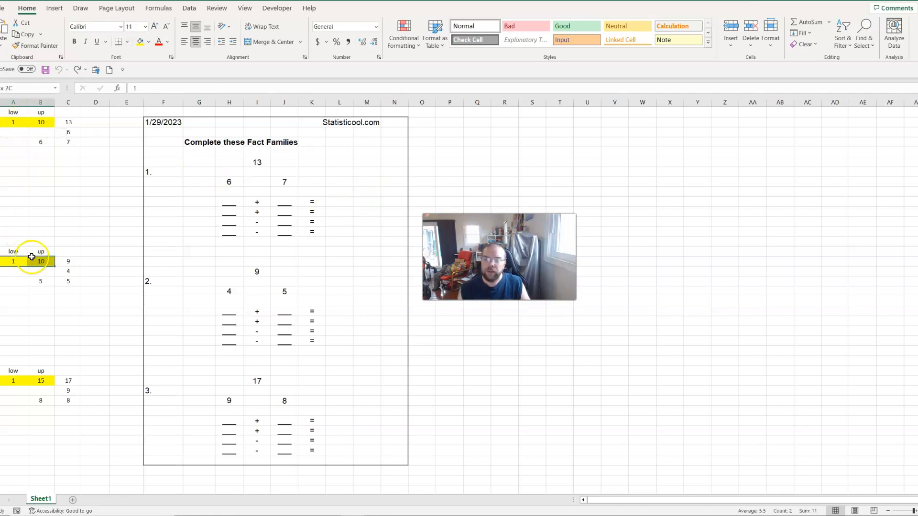
pyautogui.hotkey('ctrl', 'v')
pyautogui.moveTo(14, 380); pyautogui.dragTo(34, 381)
pyautogui.hotkey('ctrl', 'v')
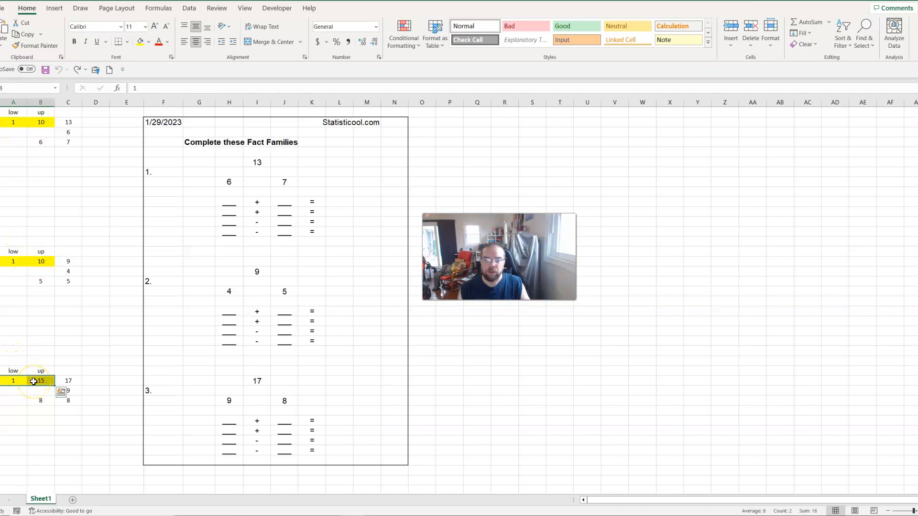
pyautogui.click(61, 225)
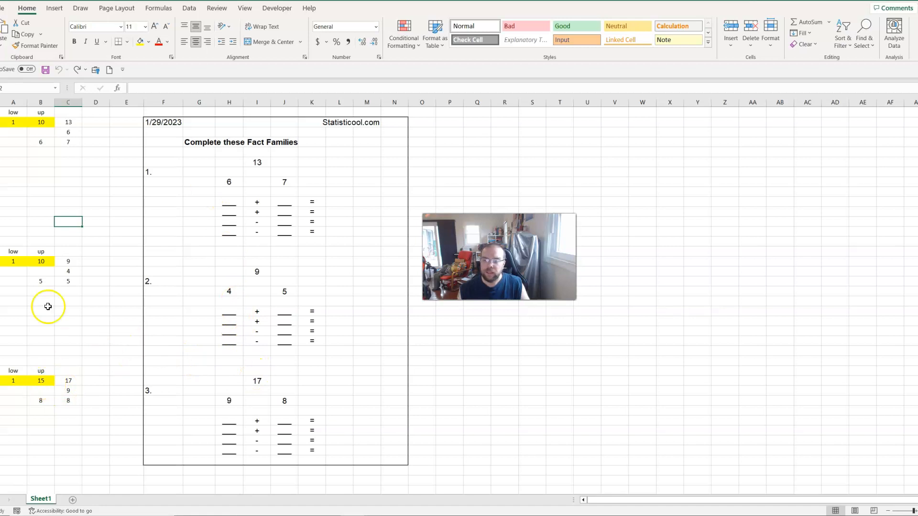
# Inspect the third problem's upper limit and the formulas behind its top number
pyautogui.click(41, 380)
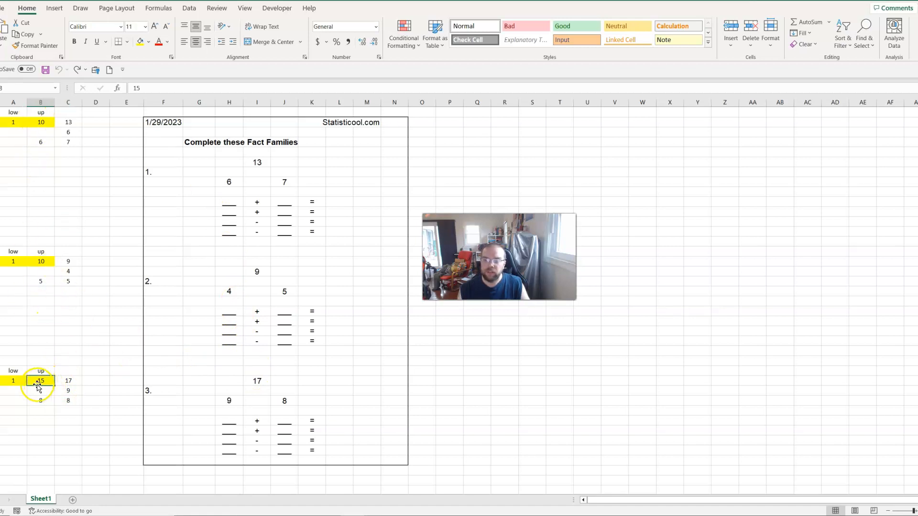
pyautogui.click(252, 386)
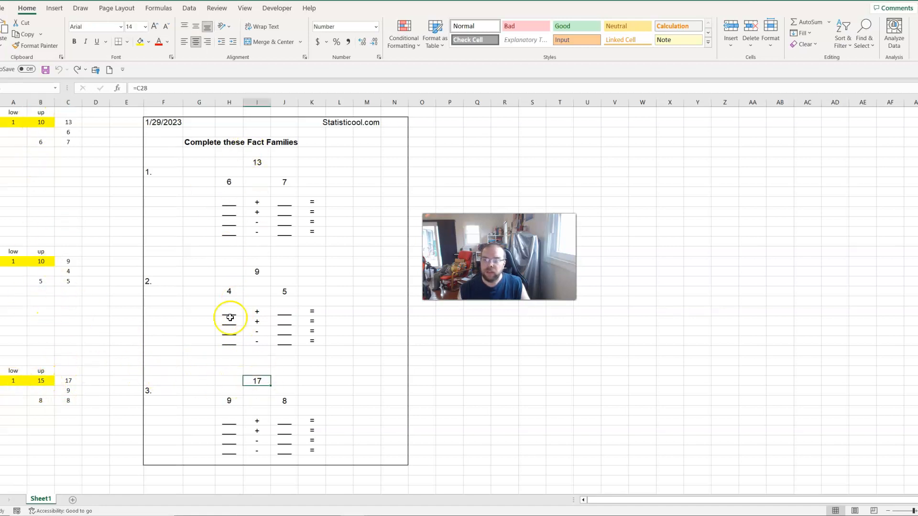
pyautogui.click(75, 381)
pyautogui.click(212, 88)
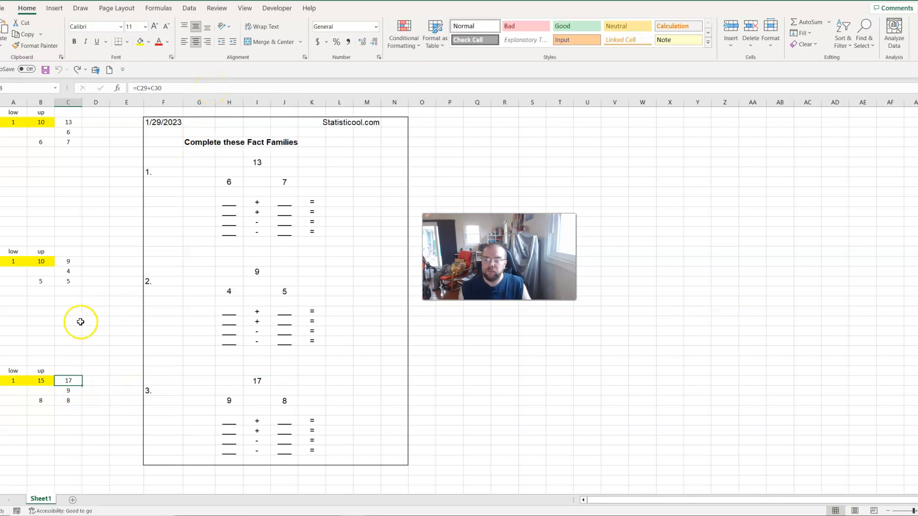
# Examine the pair of bottom numbers in each of the three fact family pyramids
pyautogui.moveTo(243, 185); pyautogui.dragTo(289, 179)
pyautogui.moveTo(232, 291); pyautogui.dragTo(287, 290)
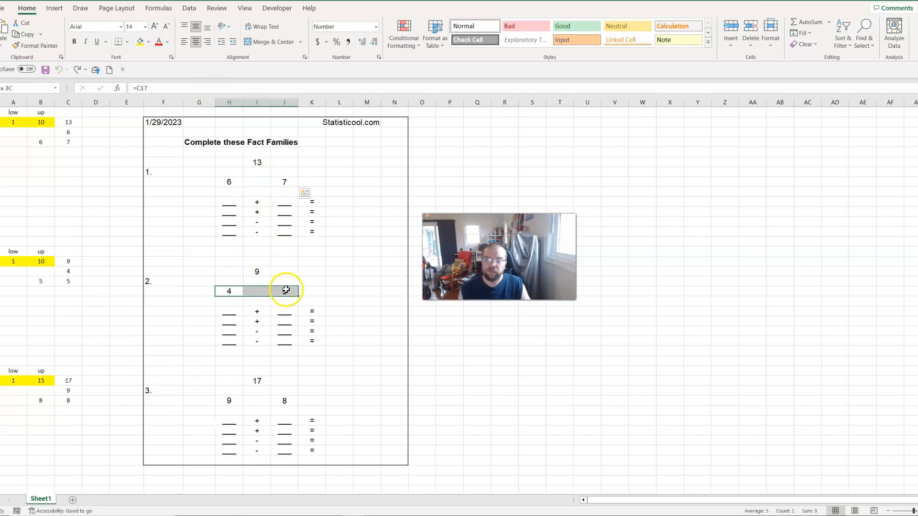
pyautogui.moveTo(224, 401); pyautogui.dragTo(282, 401)
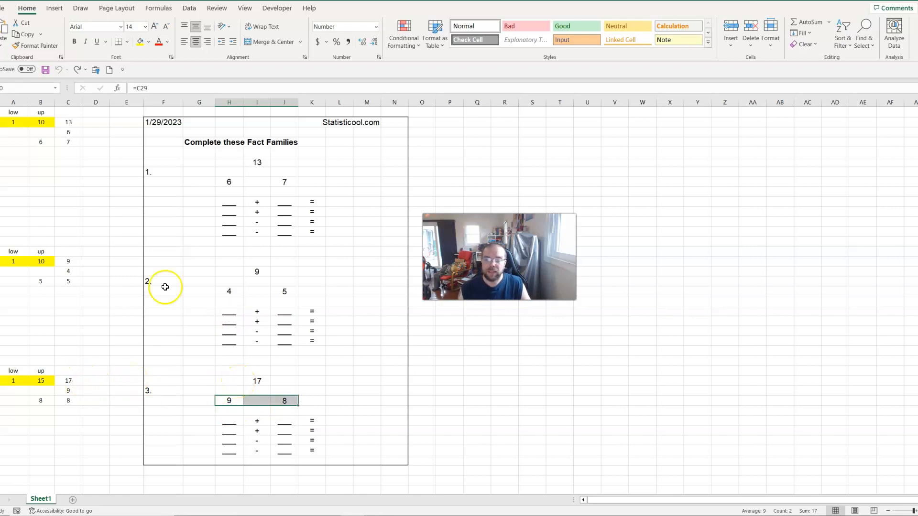
pyautogui.click(96, 190)
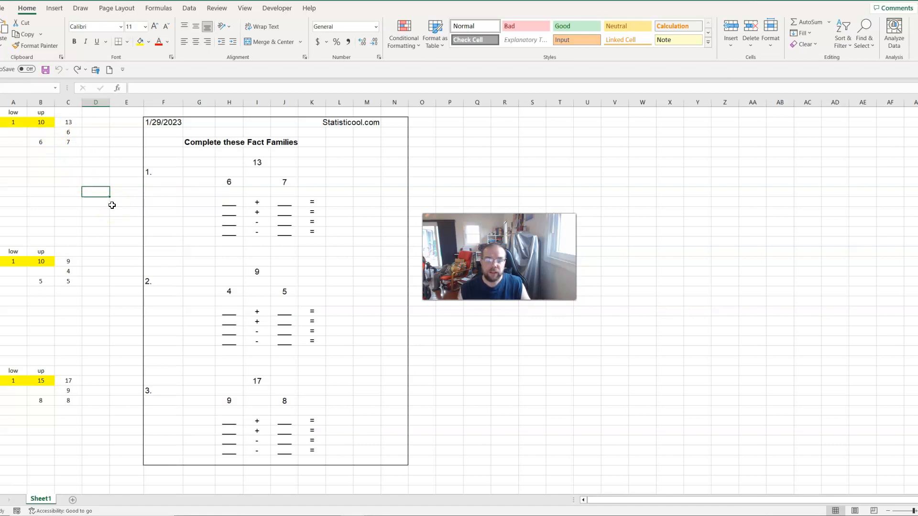
# Set the upper limits of the first and second fact family problems to 20
pyautogui.click(41, 122)
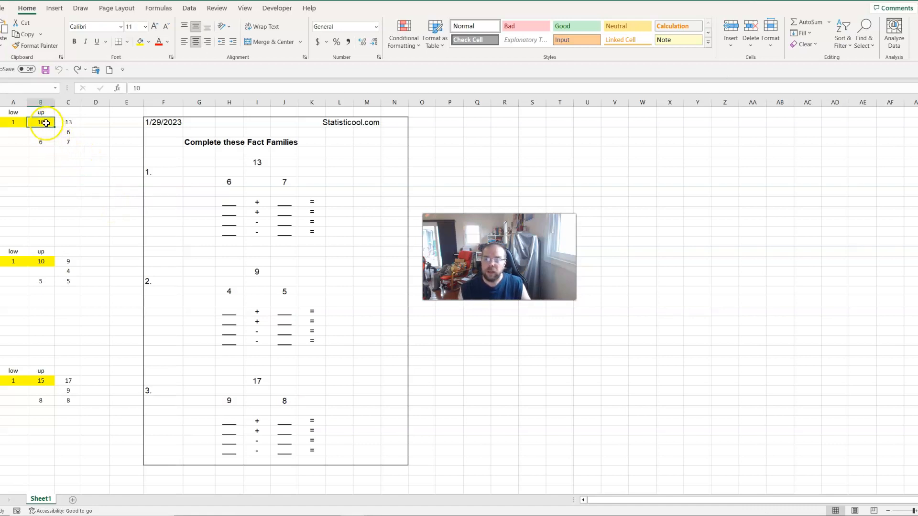
pyautogui.click(42, 259)
pyautogui.click(41, 371)
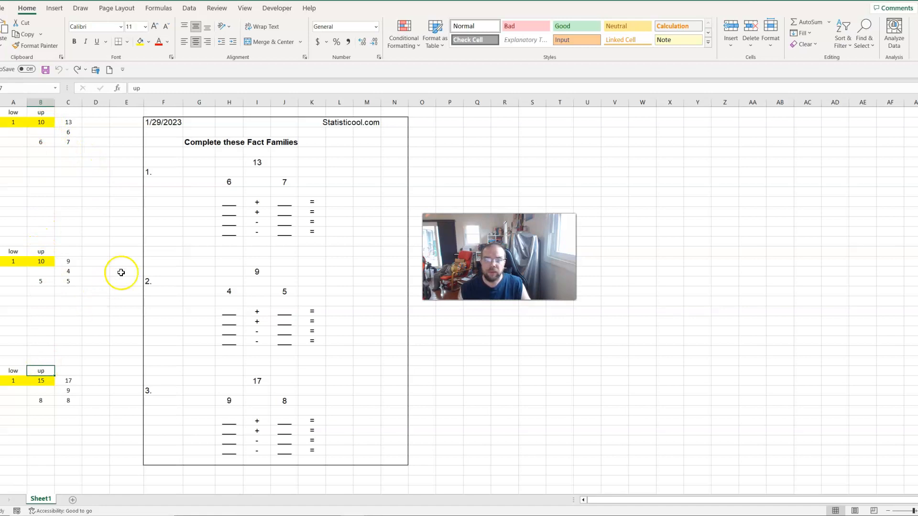
pyautogui.click(44, 122)
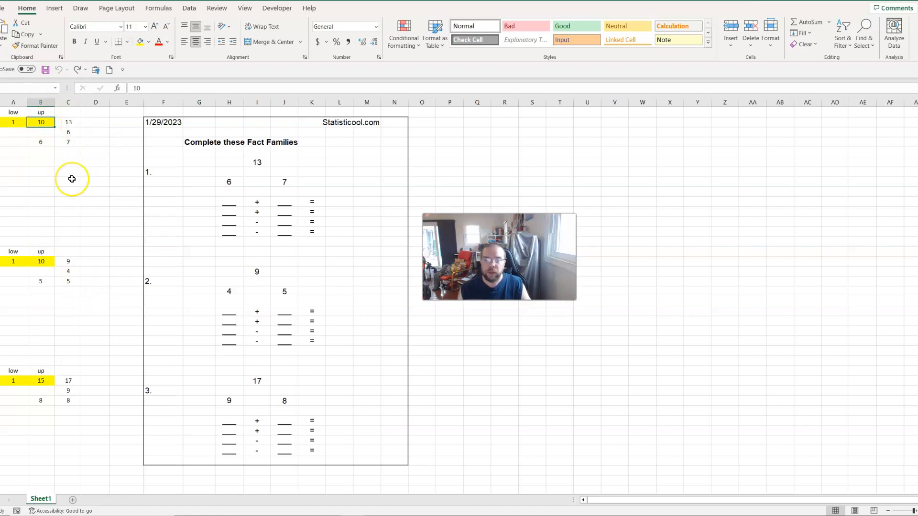
pyautogui.write('20')
pyautogui.press('Return')
pyautogui.click(41, 260)
pyautogui.write('20')
pyautogui.press('Return')
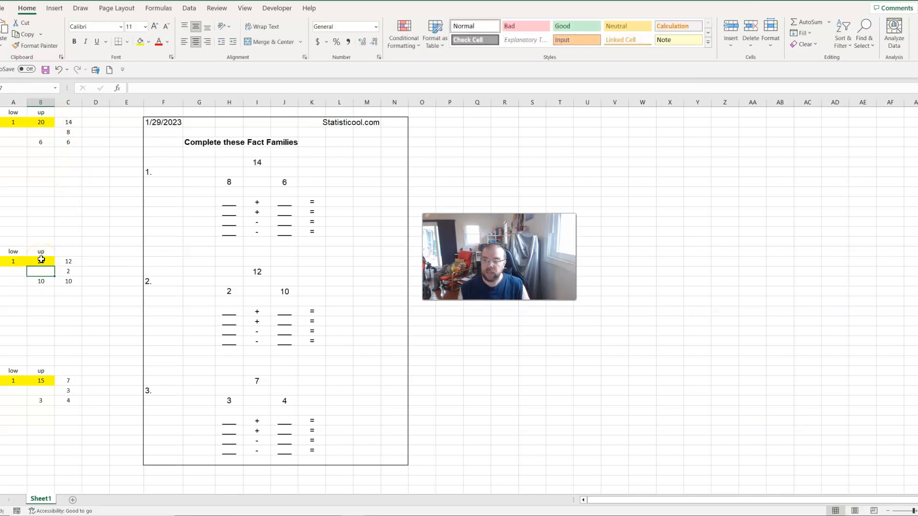
# Set the upper limit of the third fact family problem to 20
pyautogui.click(46, 381)
pyautogui.write('20')
pyautogui.press('Return')
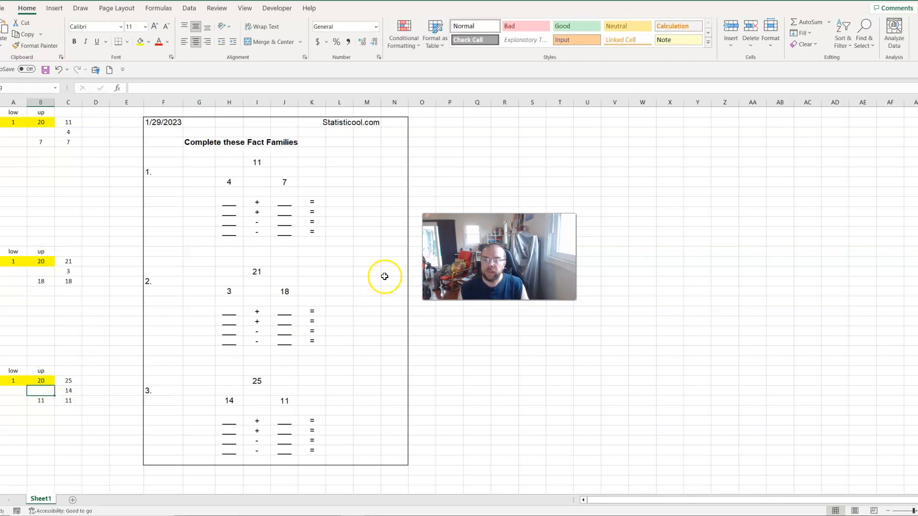
# Undo the upper limit changes made to all three fact family problems
pyautogui.hotkey('ctrl', 'z')
pyautogui.hotkey('ctrl', 'z')
pyautogui.hotkey('ctrl', 'z')
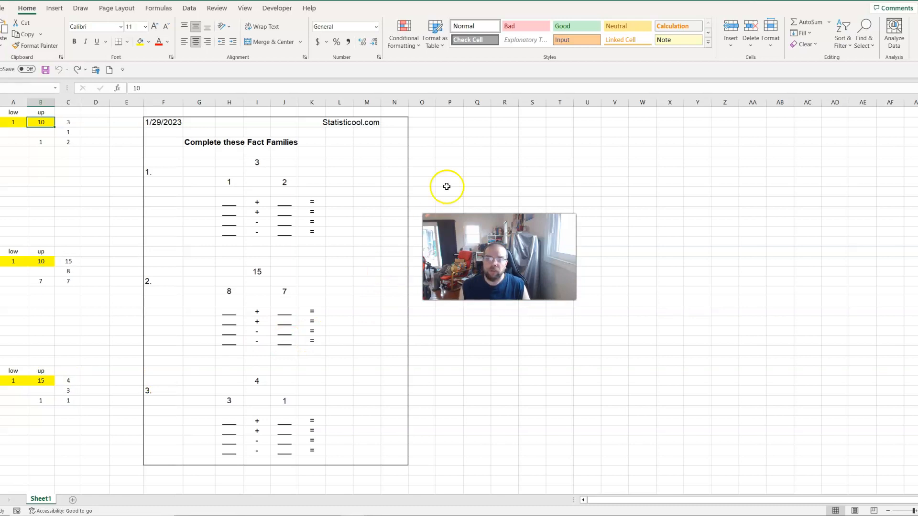
# Examine the first problem's bottom numbers and inspect the RANDBETWEEN formula in cell B4 with the limit cells it references
pyautogui.moveTo(228, 182); pyautogui.dragTo(260, 182)
pyautogui.click(126, 213)
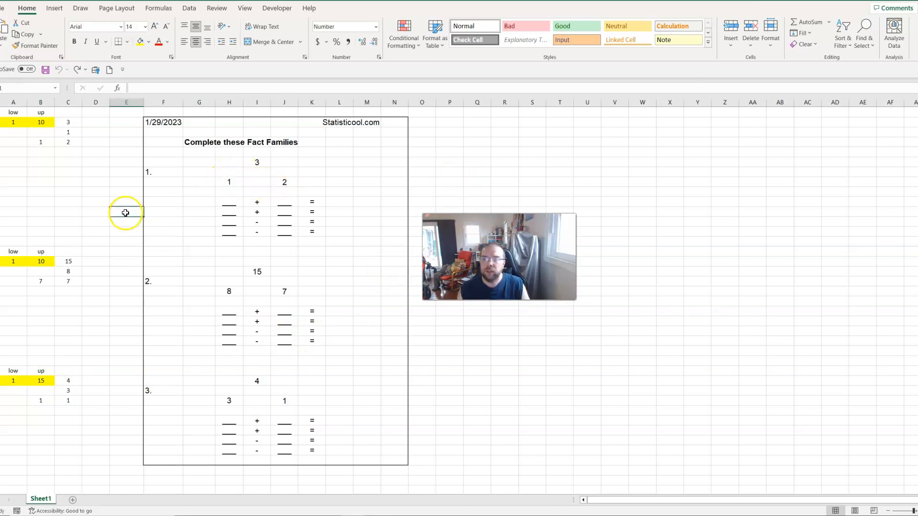
pyautogui.click(49, 144)
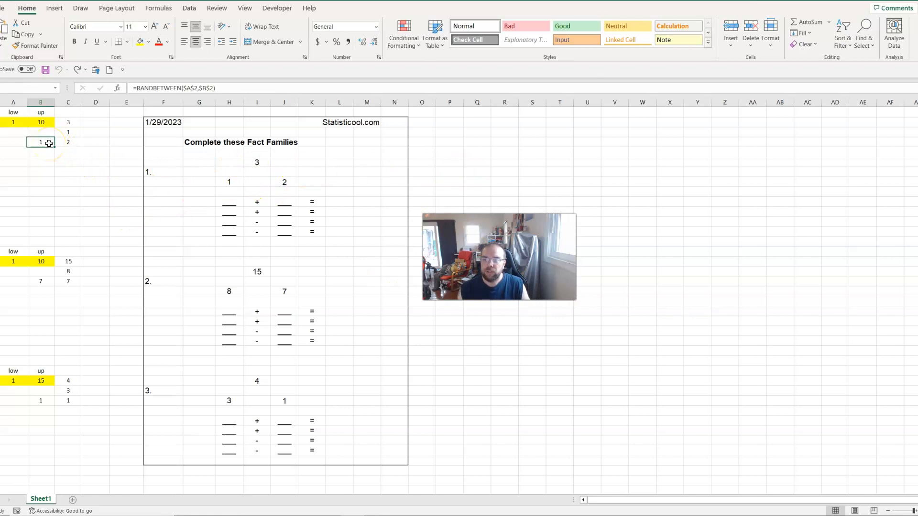
pyautogui.click(231, 88)
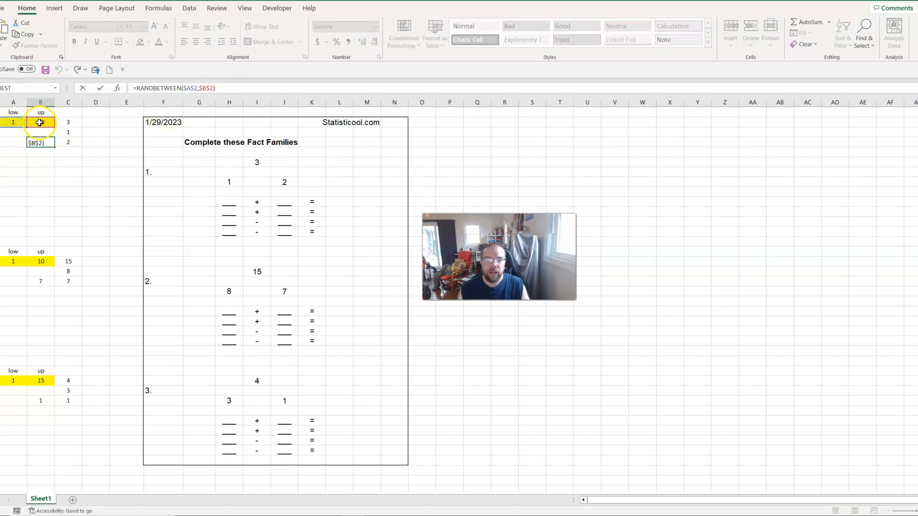
pyautogui.press('Escape')
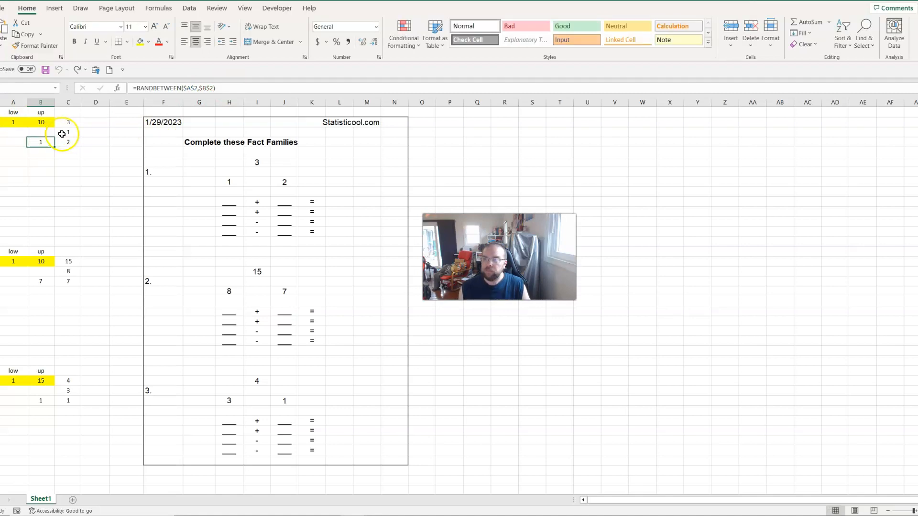
# Inspect the formulas in cells C3 and C4 that produce the first problem's two bottom numbers
pyautogui.click(75, 132)
pyautogui.click(235, 88)
pyautogui.press('Escape')
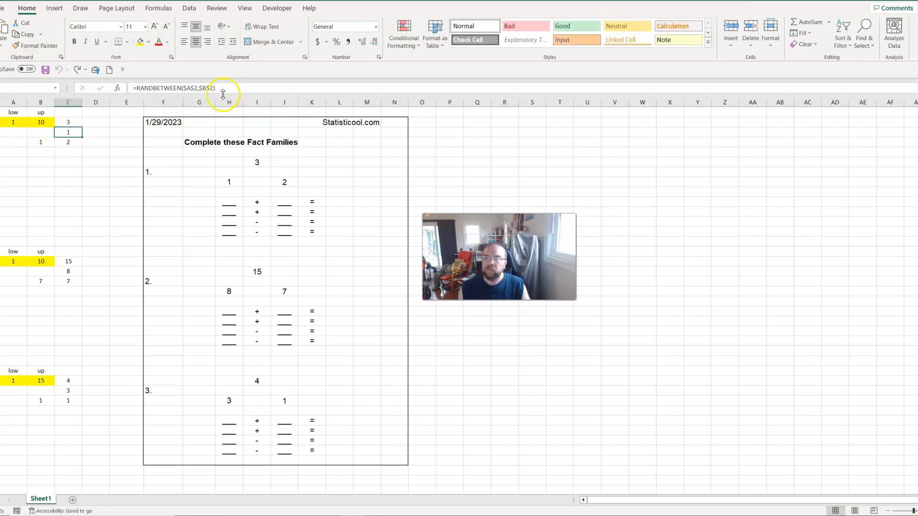
pyautogui.click(70, 142)
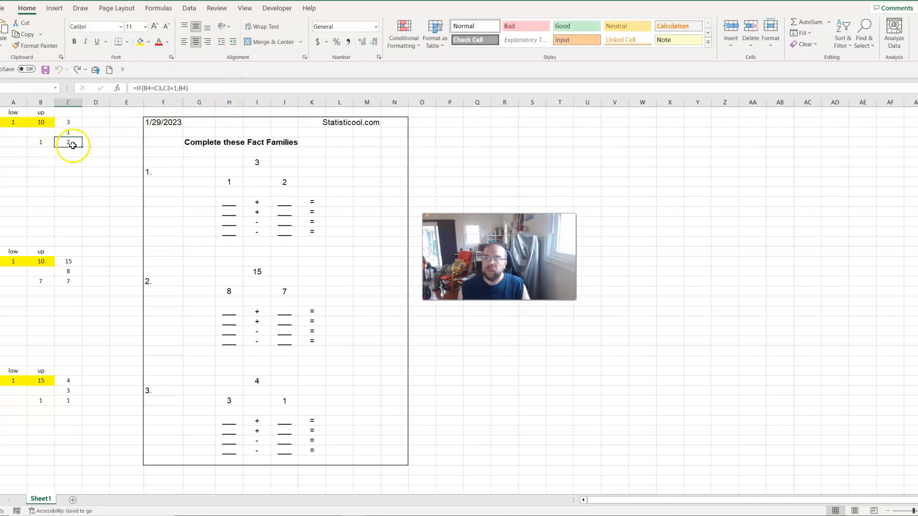
pyautogui.click(206, 89)
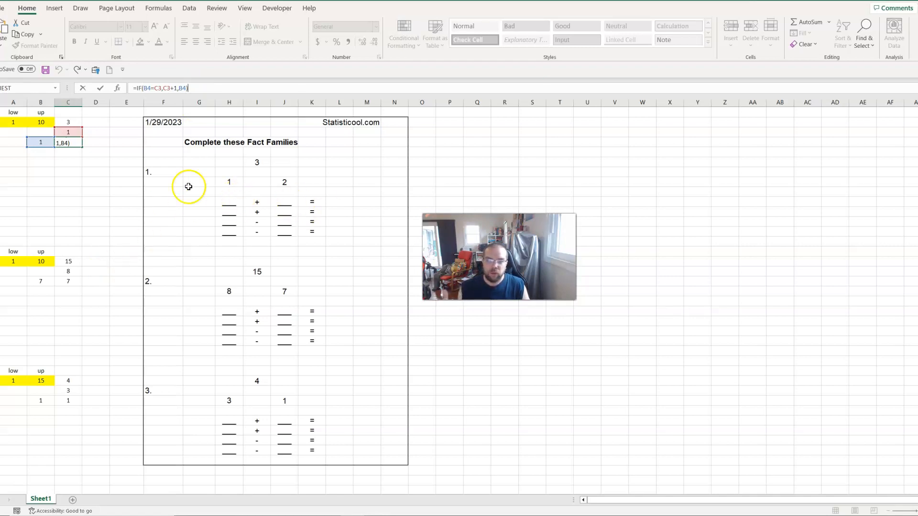
pyautogui.press('Return')
# Check which helper cells the first pyramid's bottom numbers and top number refer to
pyautogui.click(221, 180)
pyautogui.click(286, 182)
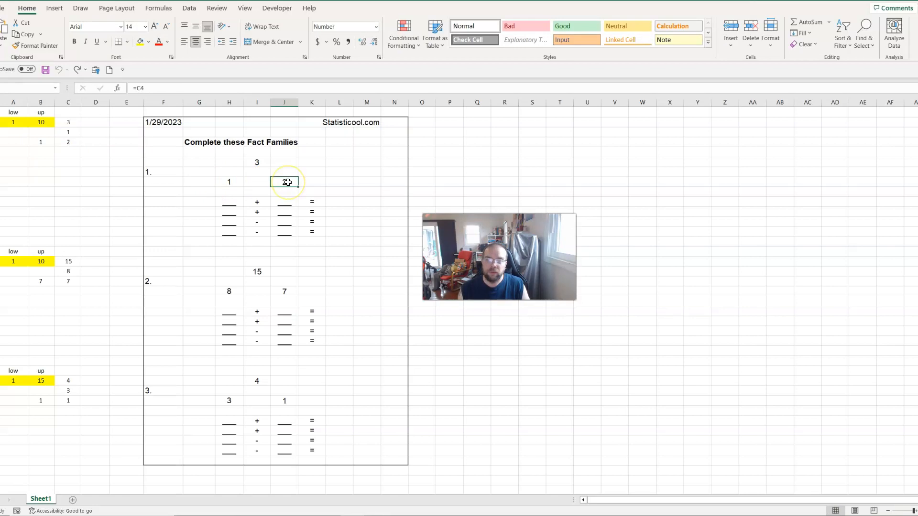
pyautogui.click(264, 163)
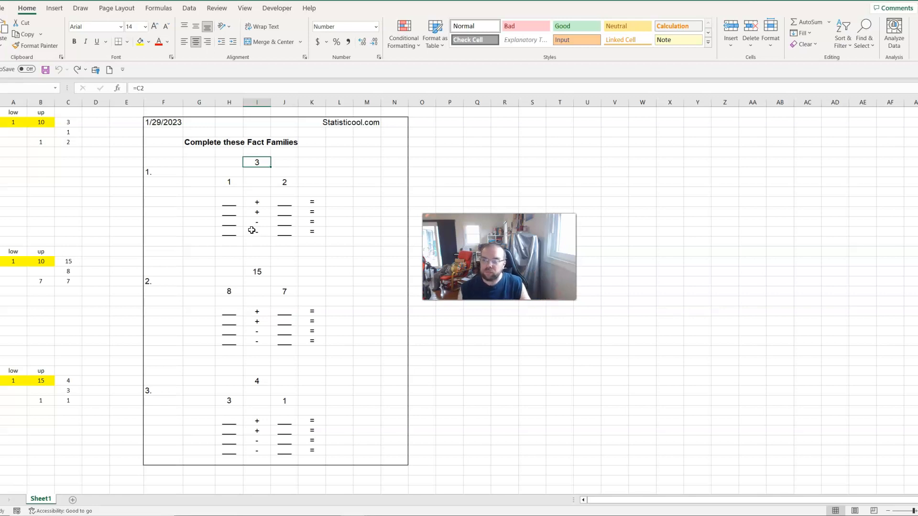
# Compare the random number formulas in C3 and B4 with the IF formula in C4, and highlight the first pyramid's bottom pair
pyautogui.click(64, 134)
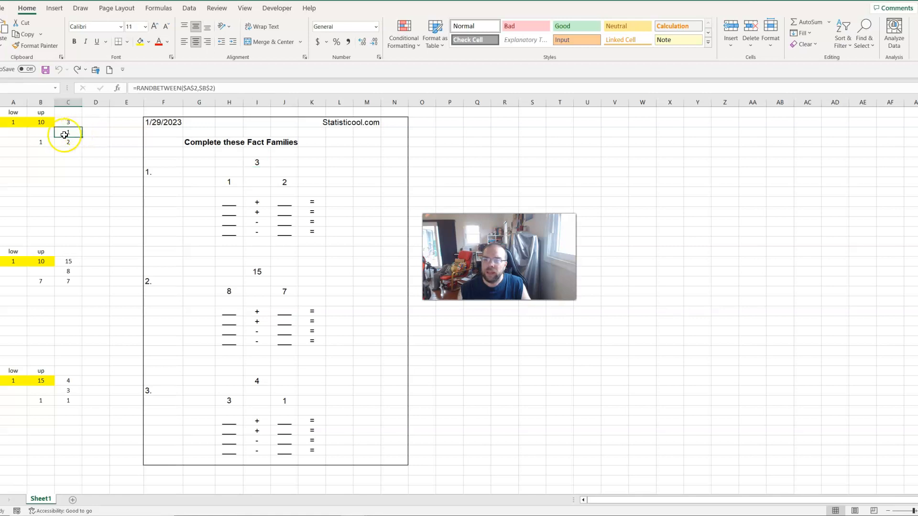
pyautogui.click(45, 145)
pyautogui.click(75, 132)
pyautogui.click(73, 142)
pyautogui.click(210, 88)
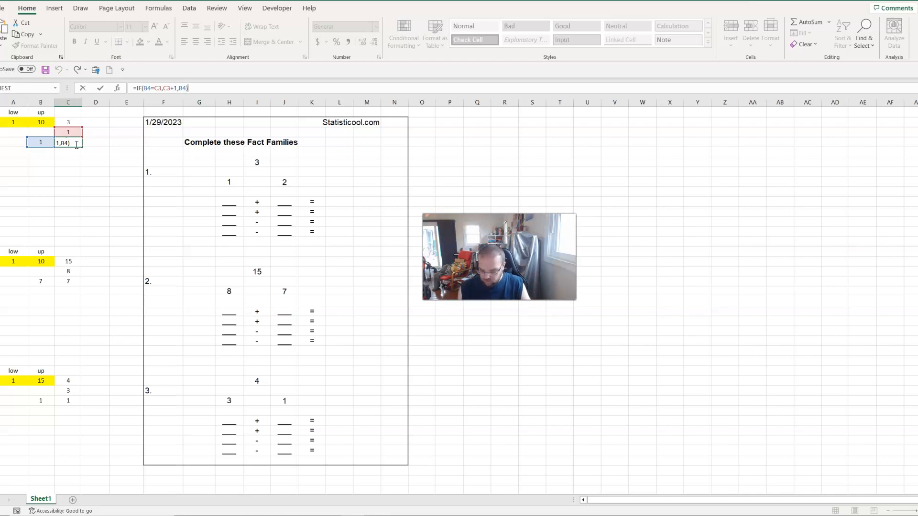
pyautogui.press('Escape')
pyautogui.moveTo(217, 182); pyautogui.dragTo(279, 186)
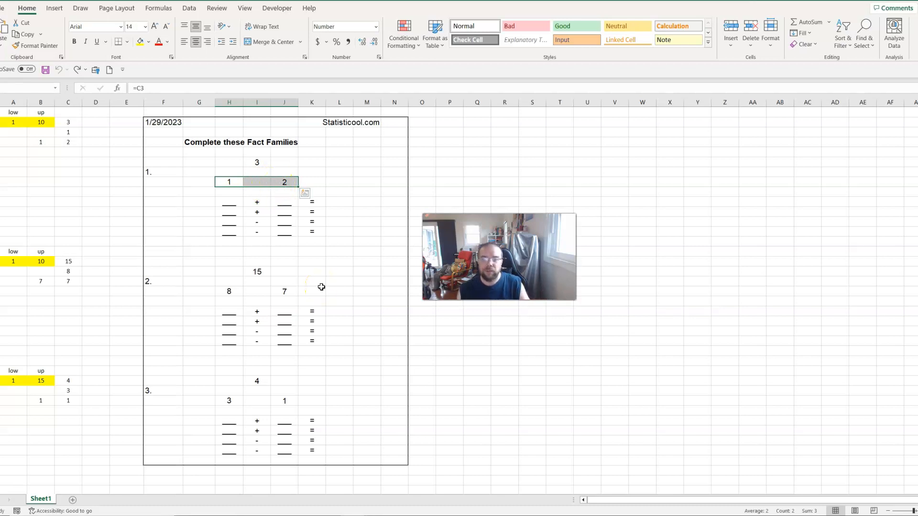
# Recalculate the sheet five times to generate new random fact family problems
pyautogui.click(351, 280)
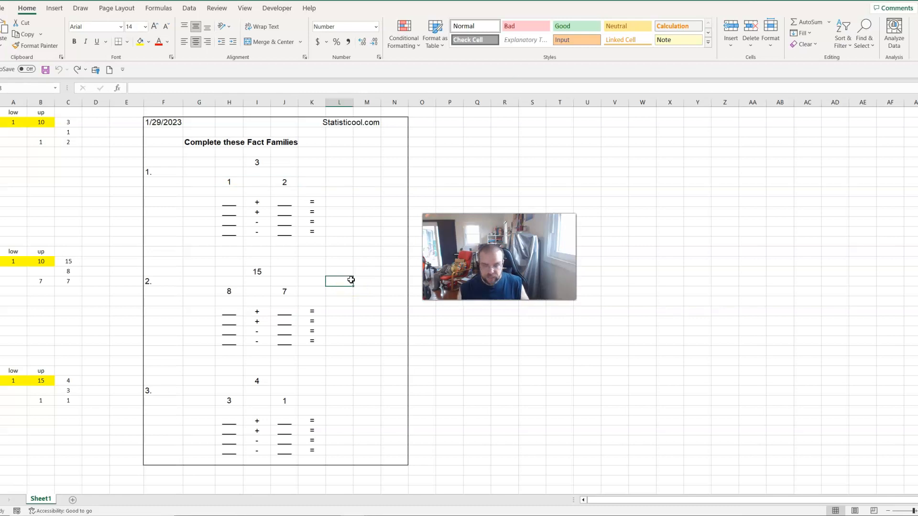
pyautogui.press('F9')
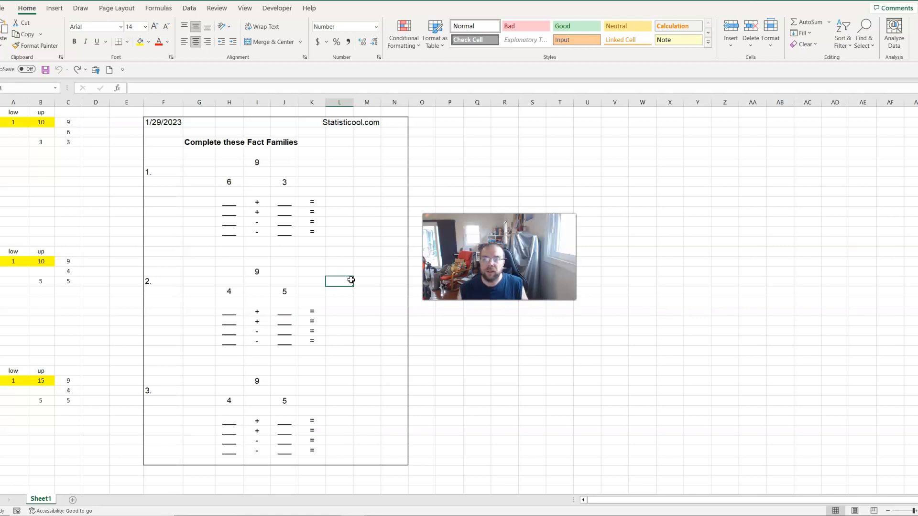
pyautogui.press('F9')
pyautogui.press('F9')
pyautogui.press('F9')
pyautogui.press('F9')
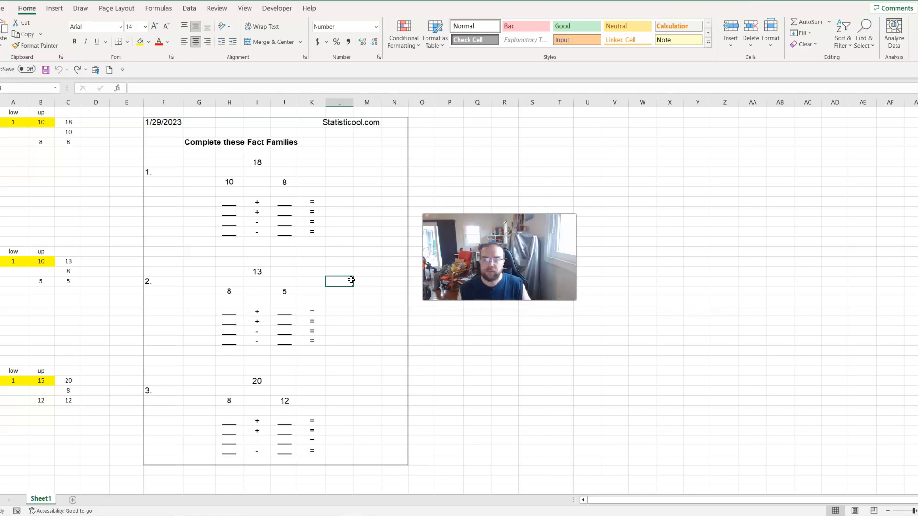
# Examine the third fact family problem, including its right bottom number and its top number
pyautogui.moveTo(162, 379); pyautogui.dragTo(340, 454)
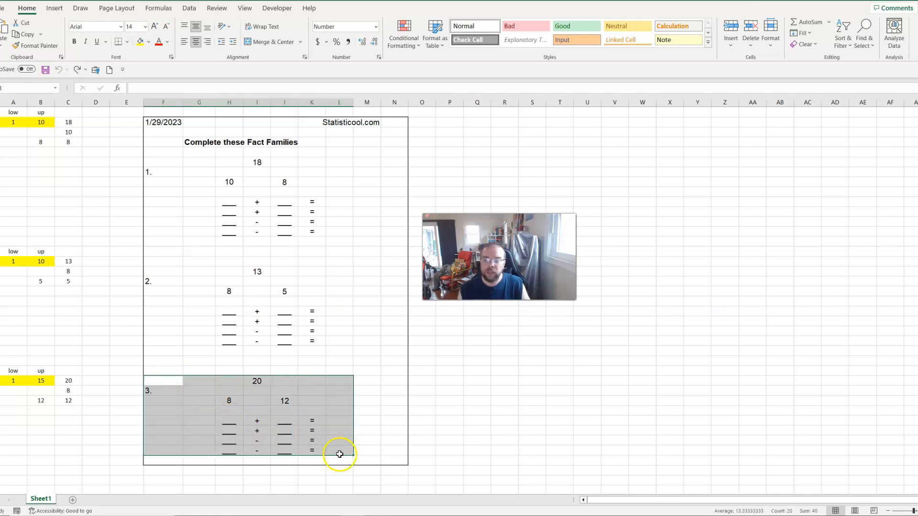
pyautogui.click(383, 410)
pyautogui.click(293, 401)
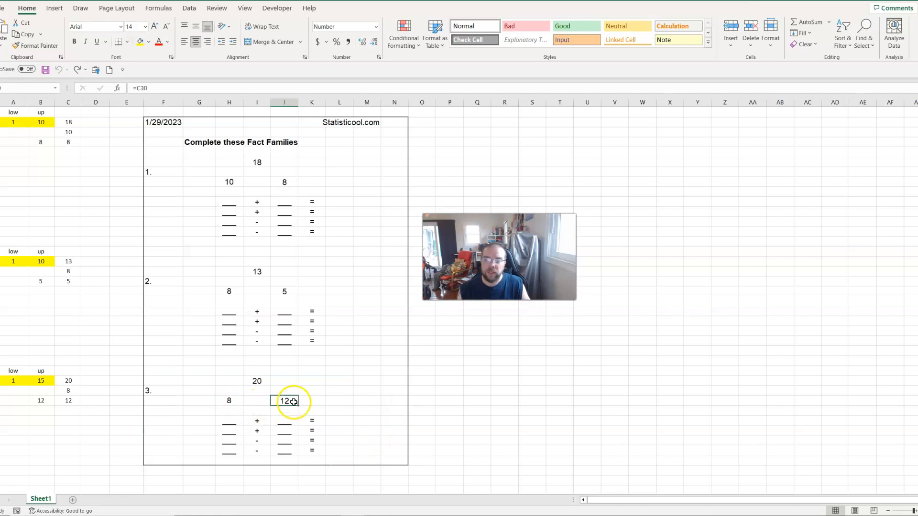
pyautogui.click(258, 382)
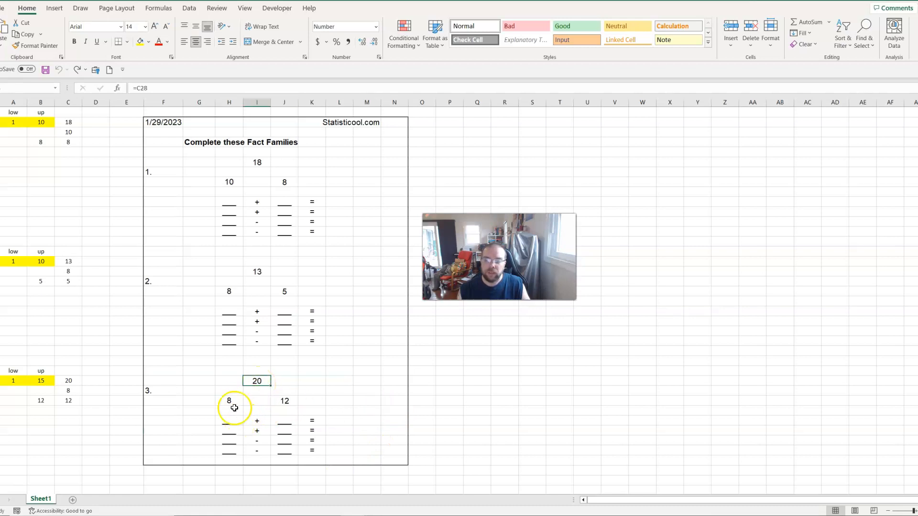
# Examine the two addition lines and two subtraction lines below the third problem's pyramid one by one
pyautogui.moveTo(228, 420); pyautogui.dragTo(308, 421)
pyautogui.moveTo(225, 433); pyautogui.dragTo(318, 435)
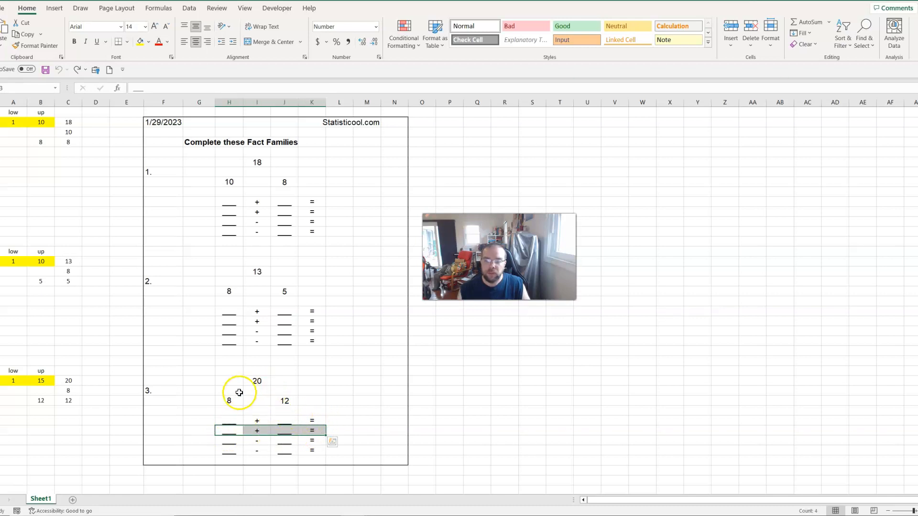
pyautogui.moveTo(225, 441); pyautogui.dragTo(302, 436)
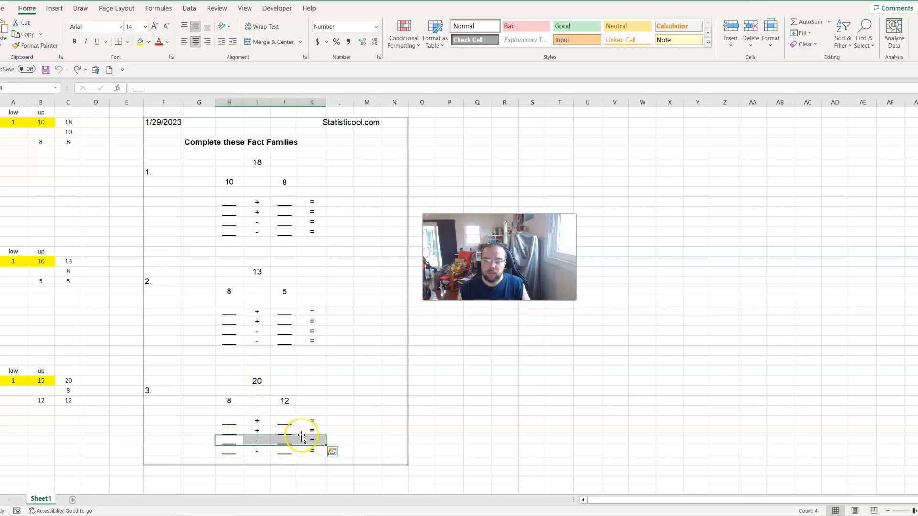
pyautogui.click(231, 452)
pyautogui.moveTo(230, 452); pyautogui.dragTo(318, 451)
pyautogui.click(359, 421)
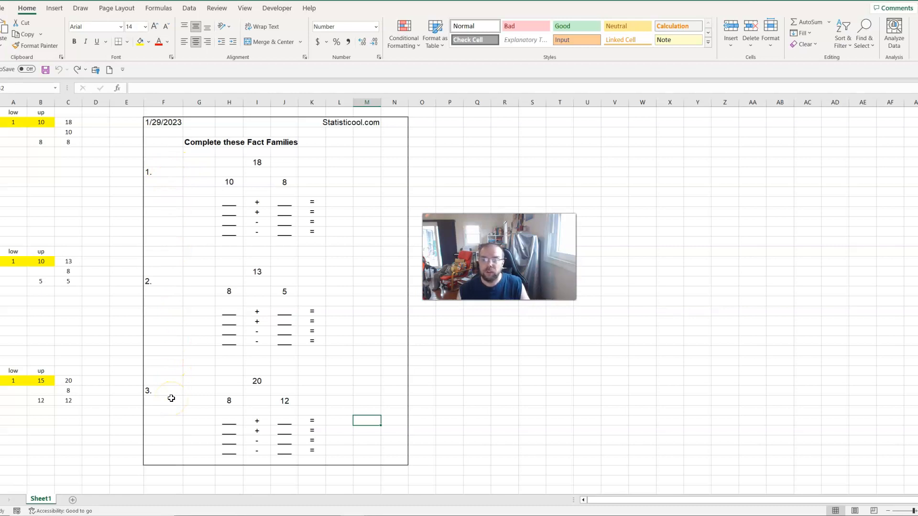
# Highlight the area of the second and third problems on the worksheet, and clear the selection
pyautogui.moveTo(170, 263); pyautogui.dragTo(375, 439)
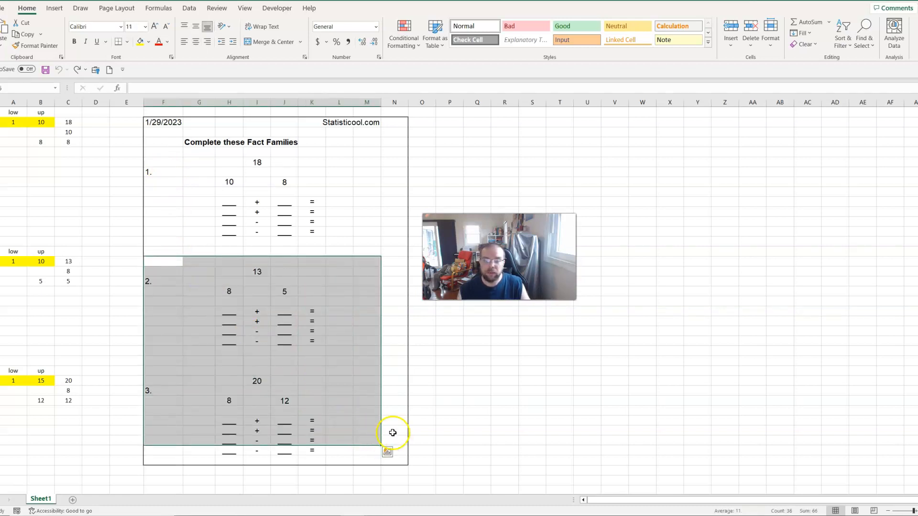
pyautogui.click(384, 250)
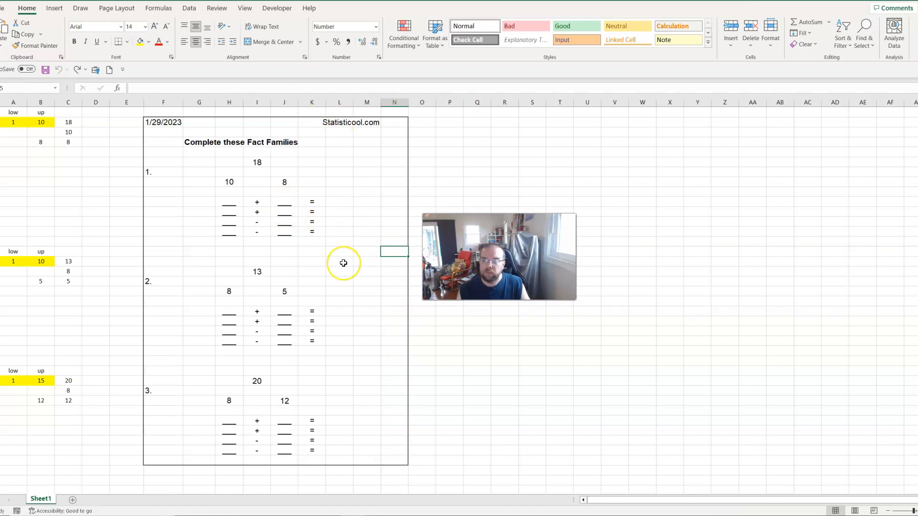
pyautogui.click(441, 330)
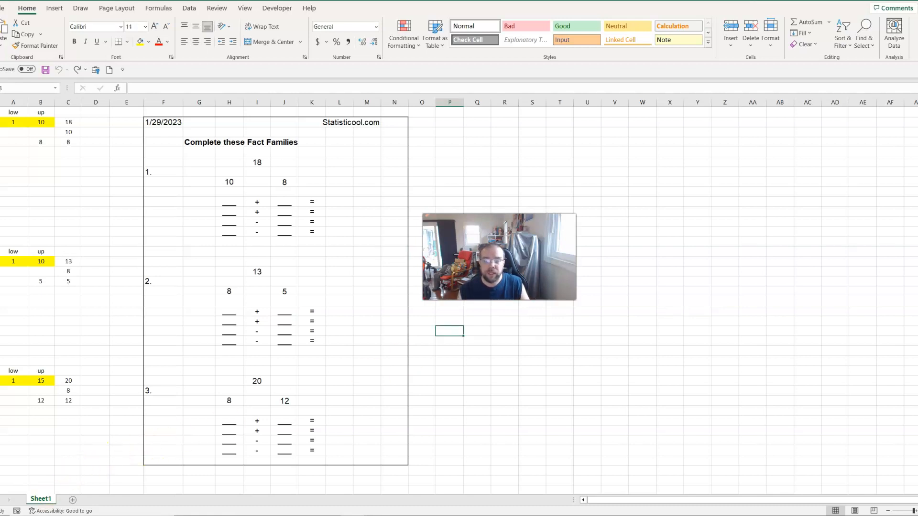